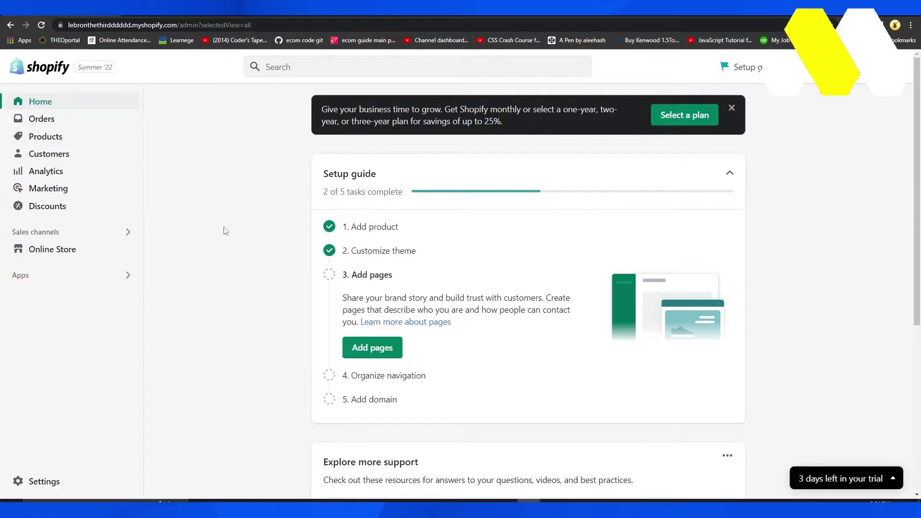
Step: From Payments settings, search Add payment methods for 'apple' by method and by provider, finding nothing
click(38, 482)
click(162, 297)
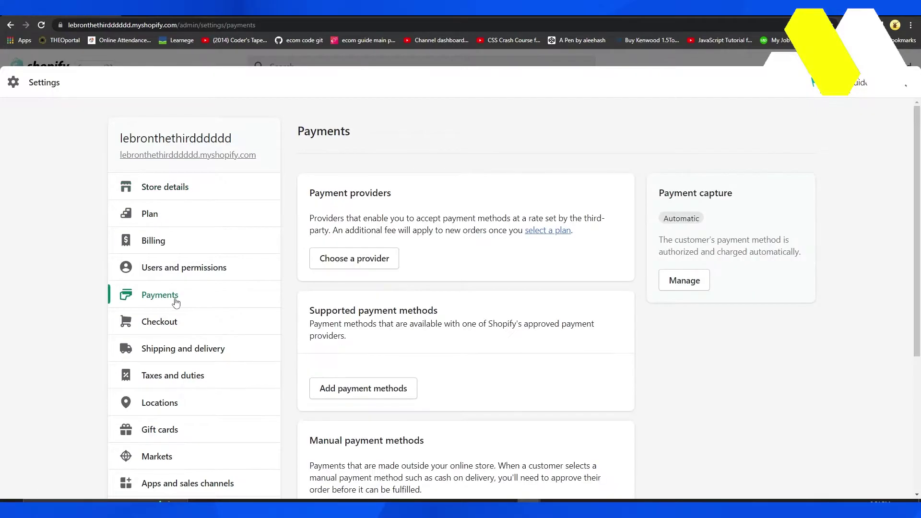
scroll(406, 294, down, 3)
click(390, 292)
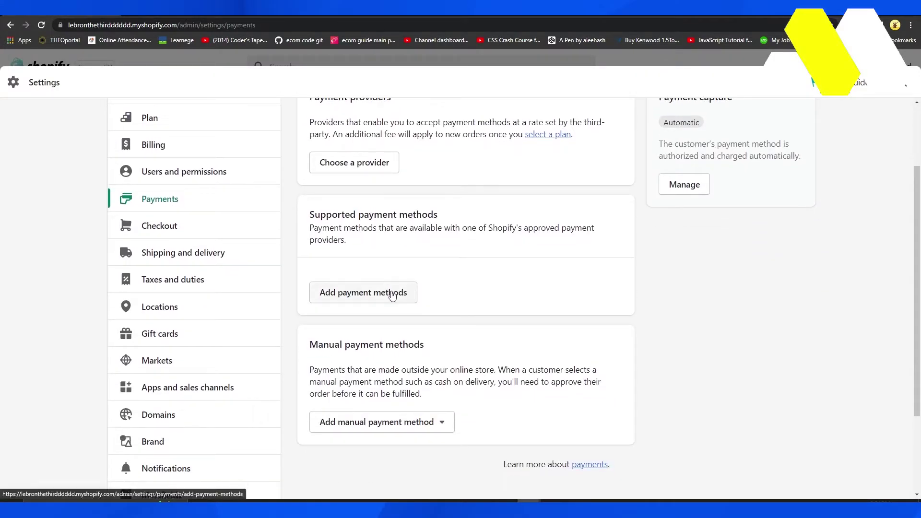
click(476, 232)
text(apple)
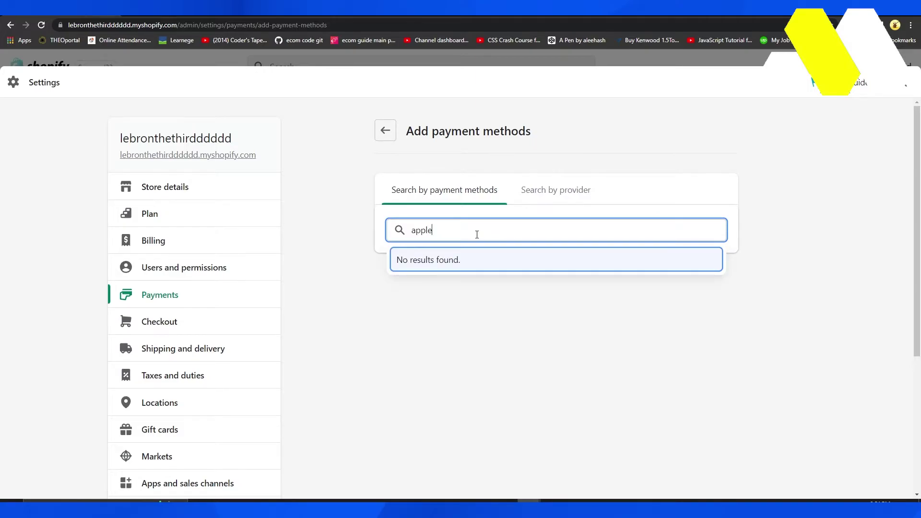
click(555, 190)
text(apple)
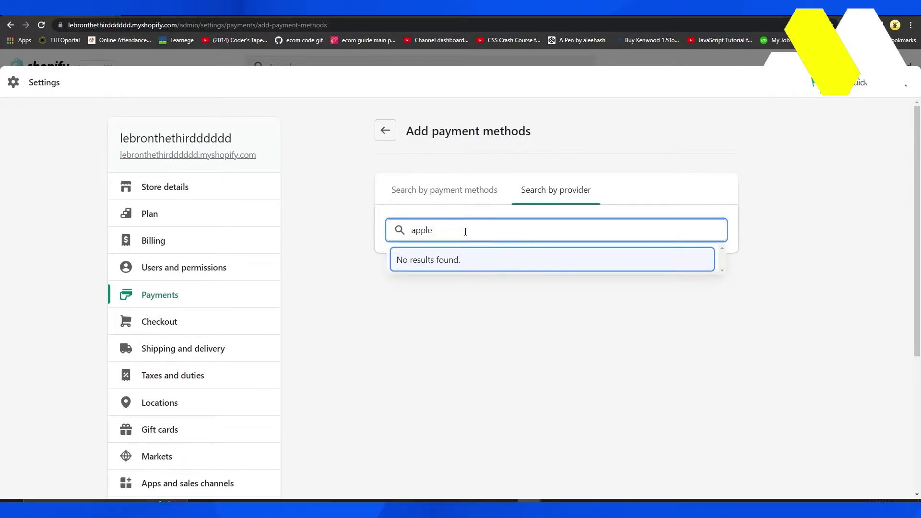
click(162, 295)
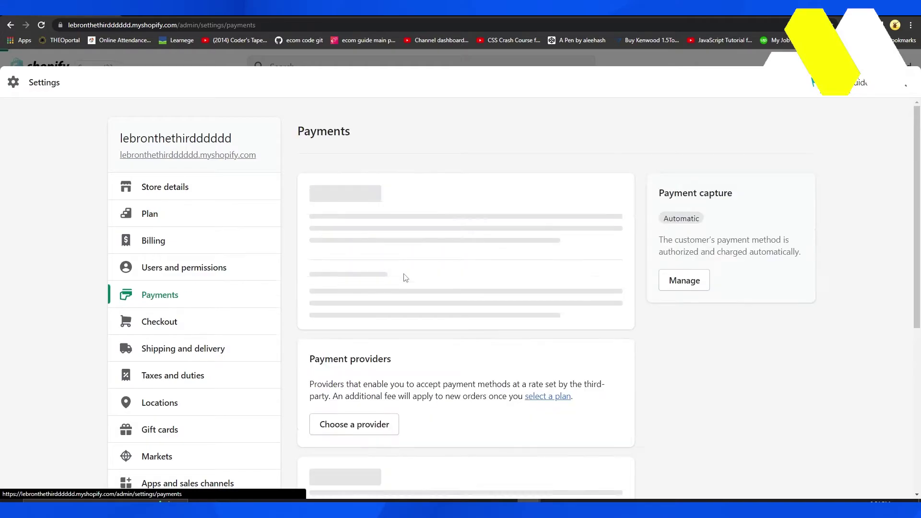
scroll(404, 276, down, 1)
scroll(405, 276, down, 2)
click(418, 326)
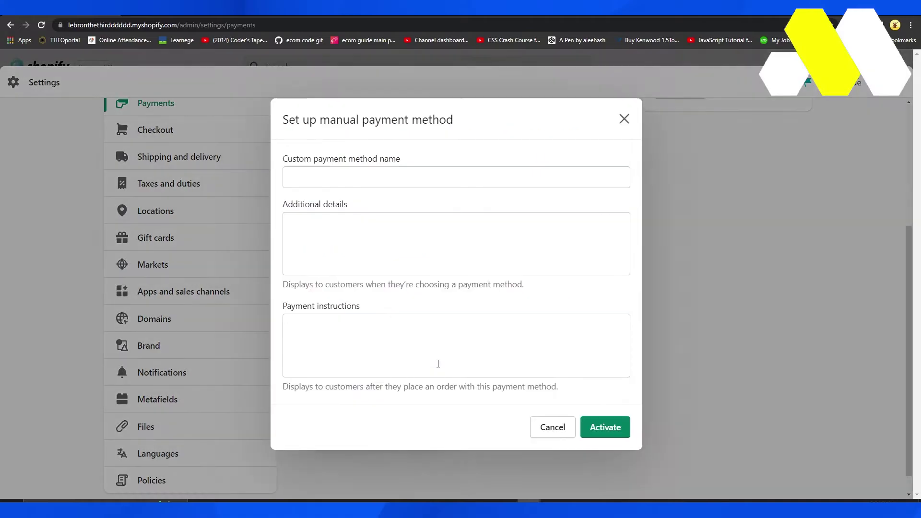
click(403, 358)
click(349, 171)
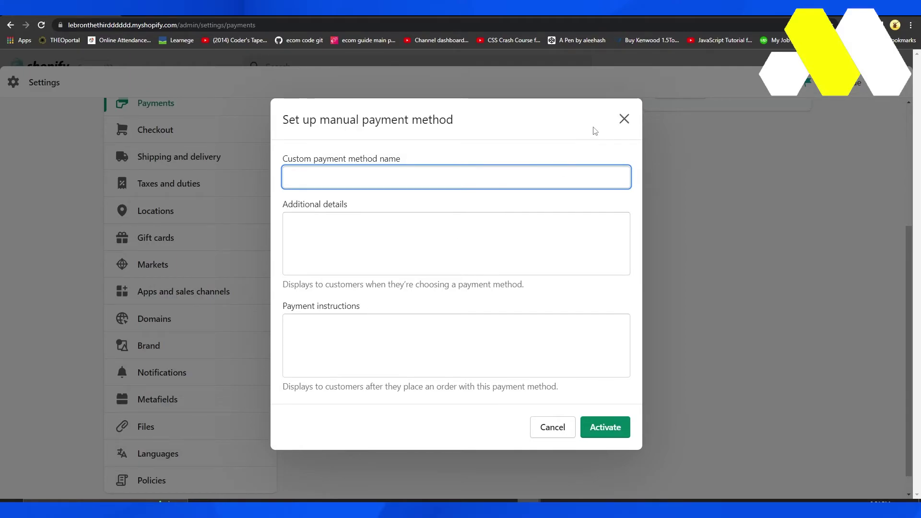
click(623, 119)
scroll(496, 308, up, 1)
scroll(474, 340, up, 2)
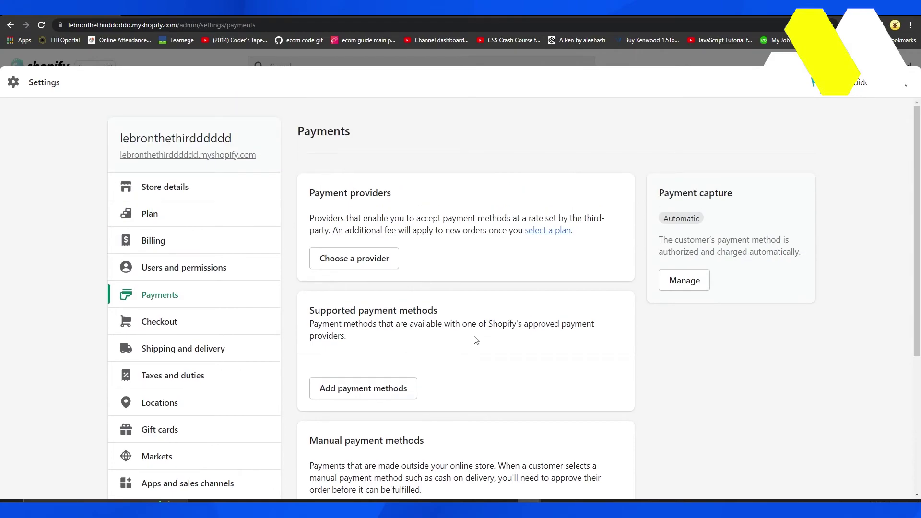